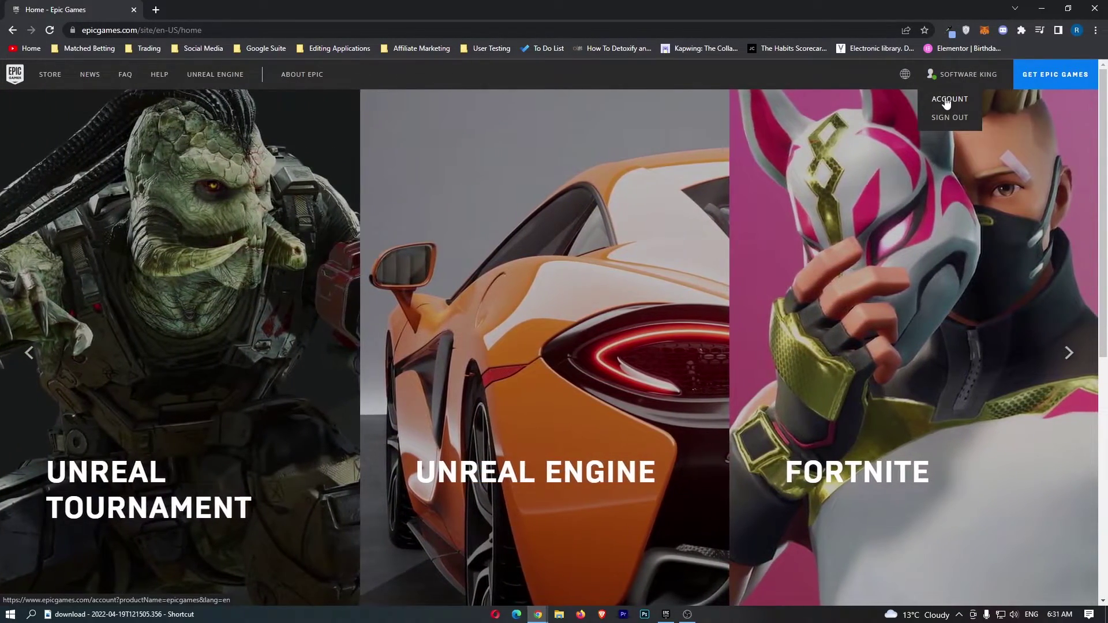
Go to Payment Management in the Epic account settings, where the wallet shows £0.00
left_click(944, 104)
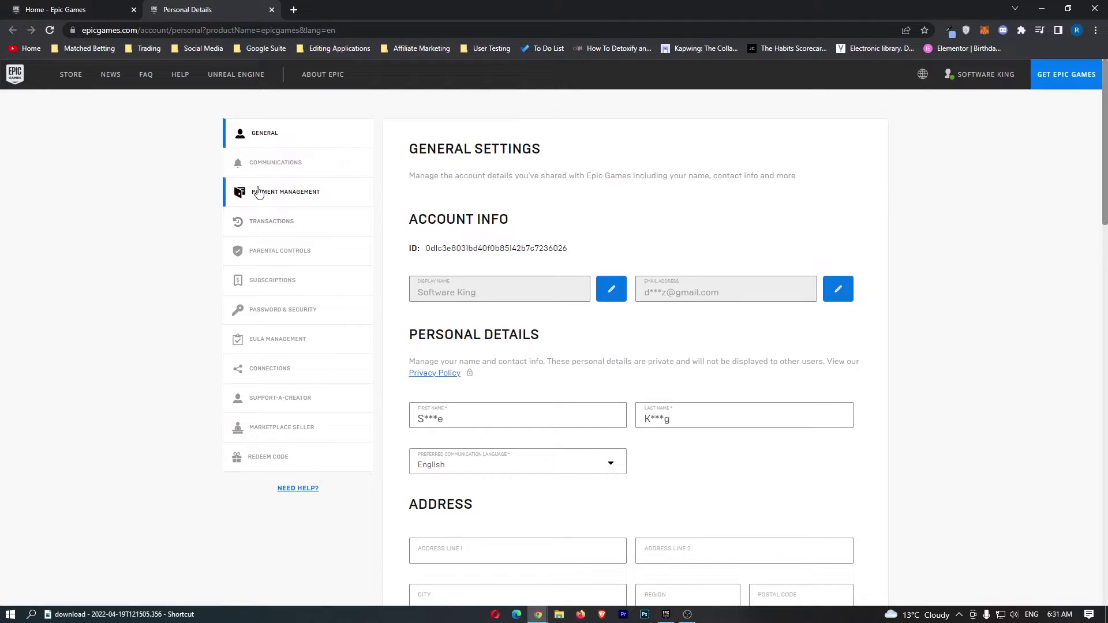
left_click(278, 194)
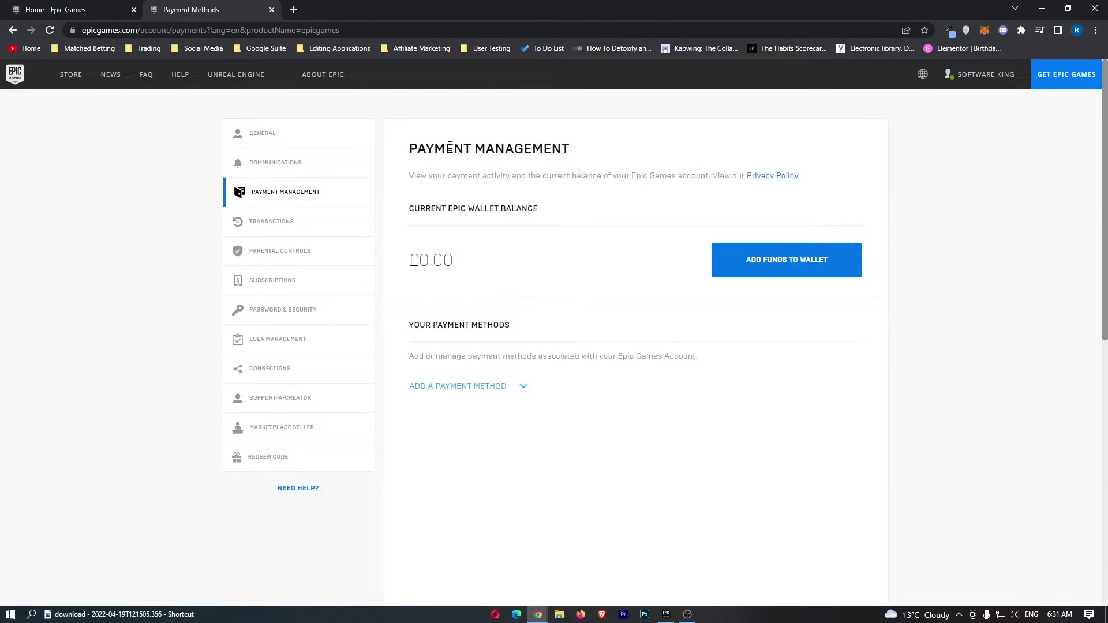
left_click_drag(410, 146, 565, 149)
left_click(562, 189)
Start a £100.00 wallet top-up and choose Credit Card payment to show the card fields
left_click(776, 264)
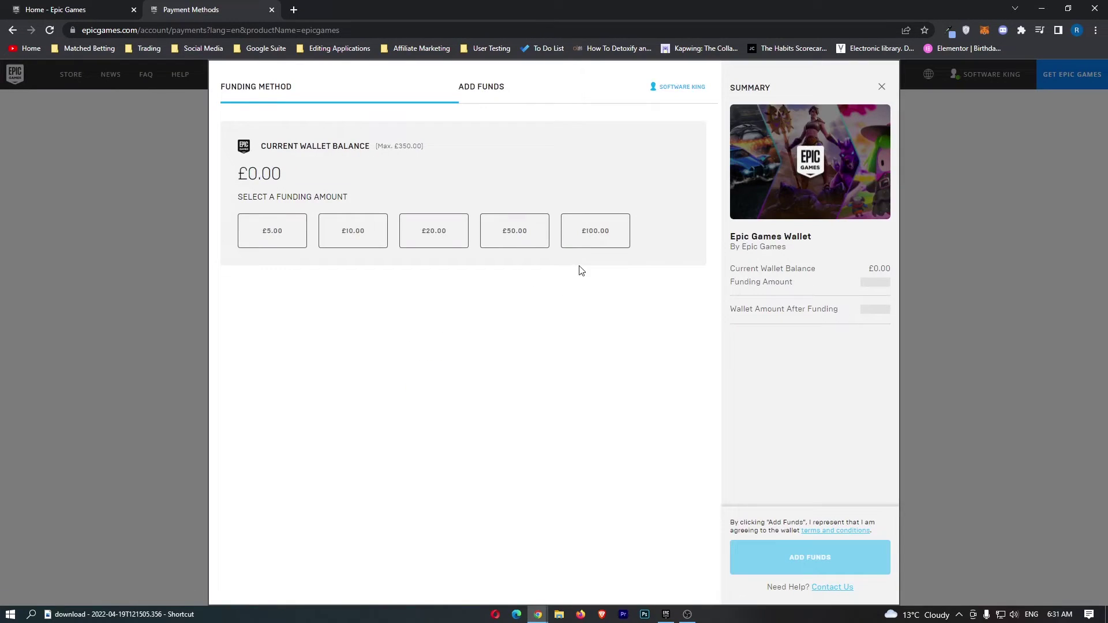
left_click(272, 231)
left_click(352, 231)
left_click(433, 230)
left_click(514, 230)
left_click(595, 230)
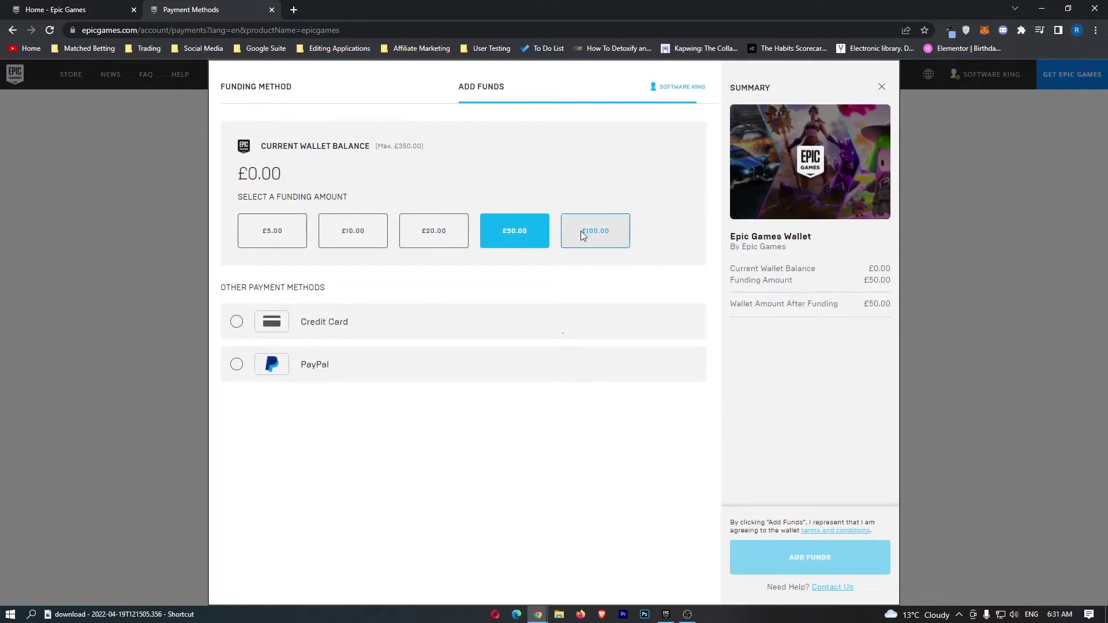
left_click(377, 327)
scroll(379, 303, "down", 1)
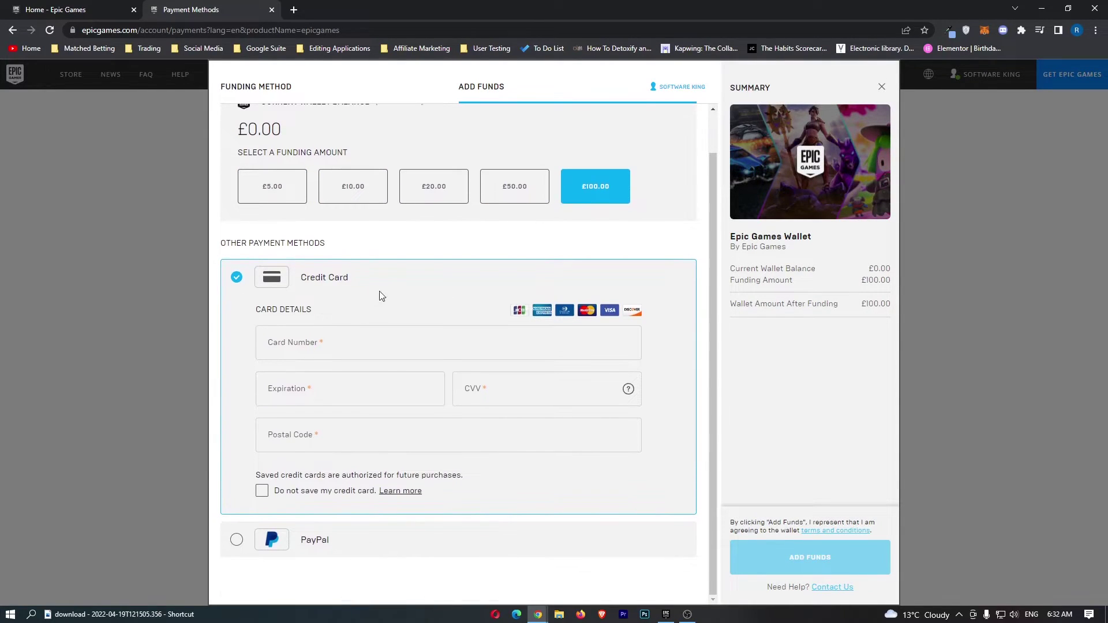